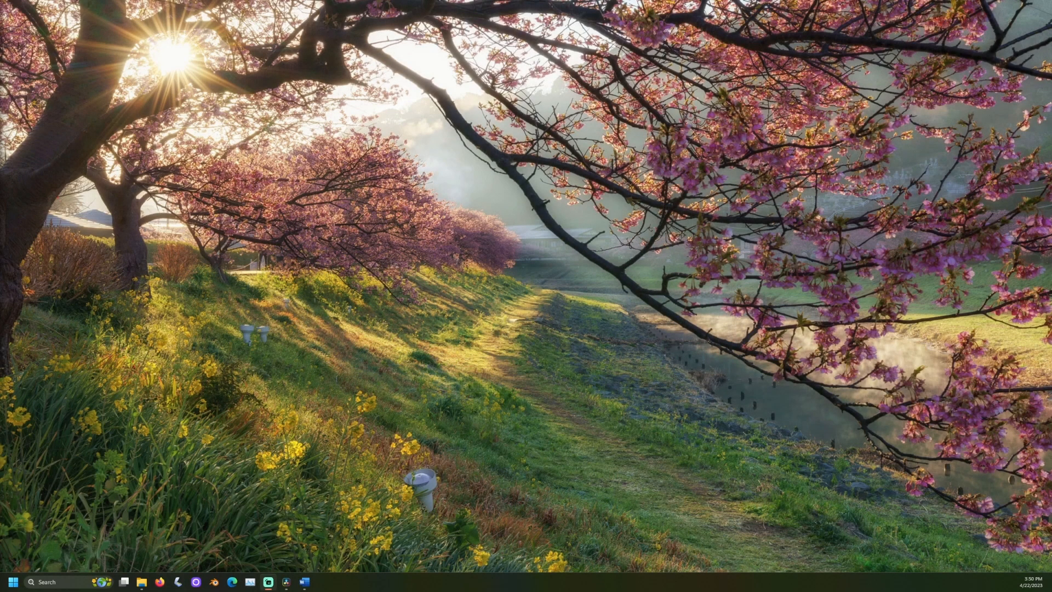
Launch File Explorer and navigate to the user's AppData folder via the address bar.
key("super+e")
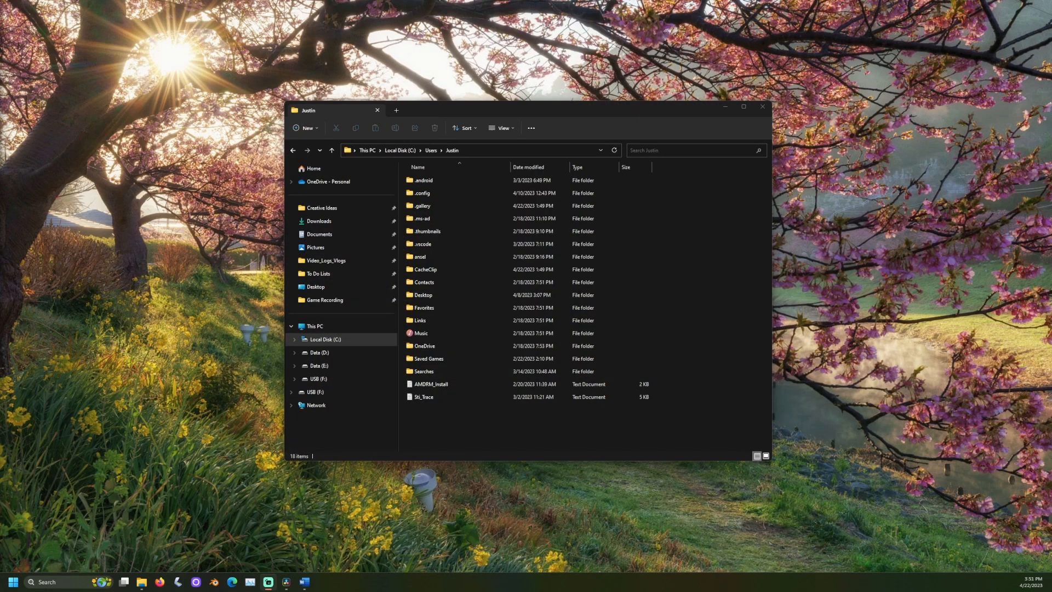
left_click(484, 150)
type("C:\\Users\\YourUserAccountName")
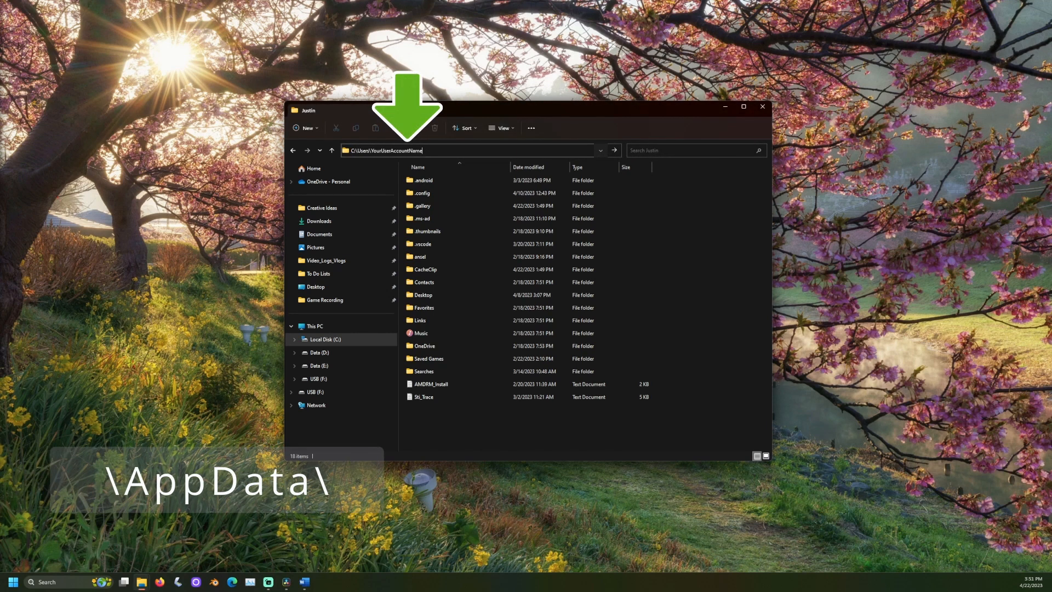
type("\\AppD")
type("ata\\")
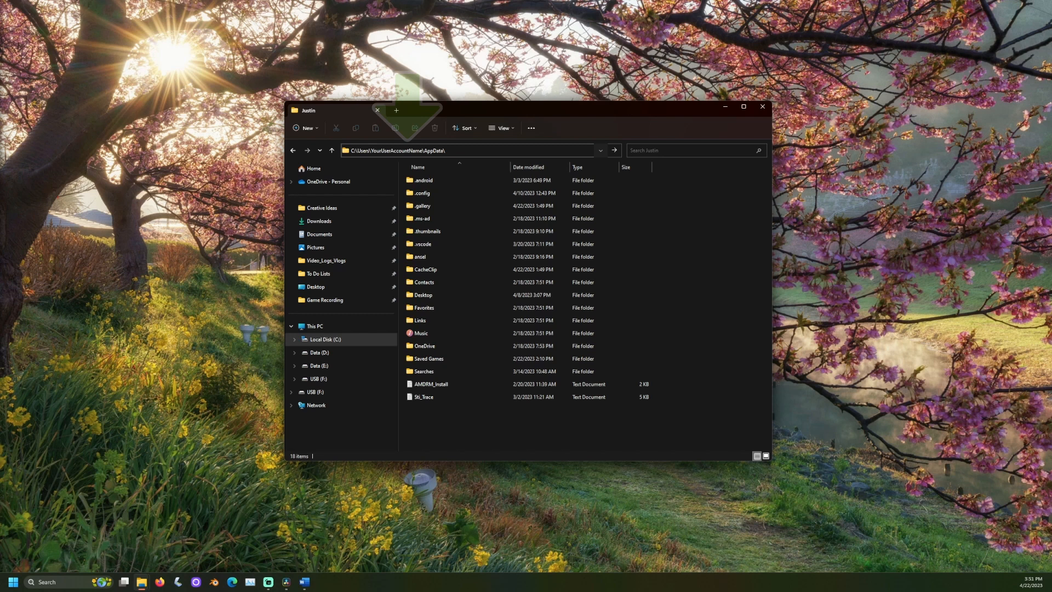
key("Return")
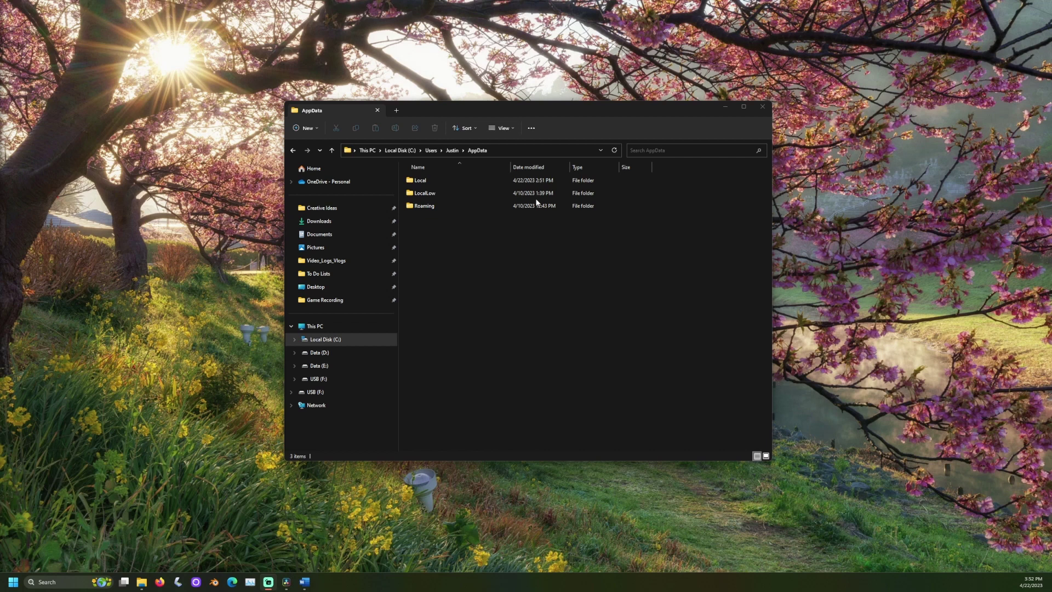
Drill down Roaming > Blender Foundation > Blender > 3.4 > config and locate the startup file.
double_click(424, 206)
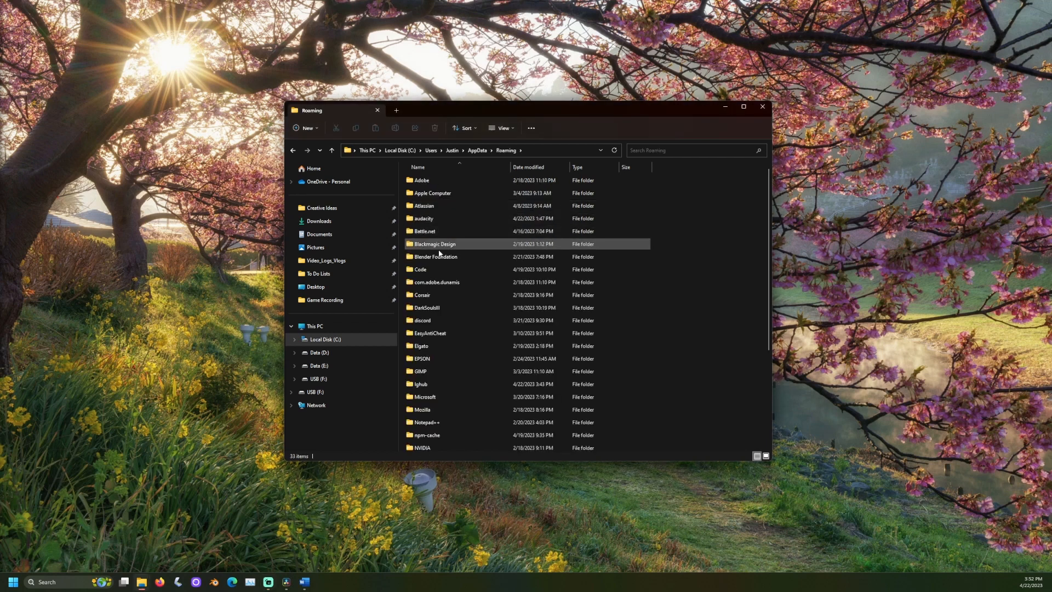
double_click(449, 259)
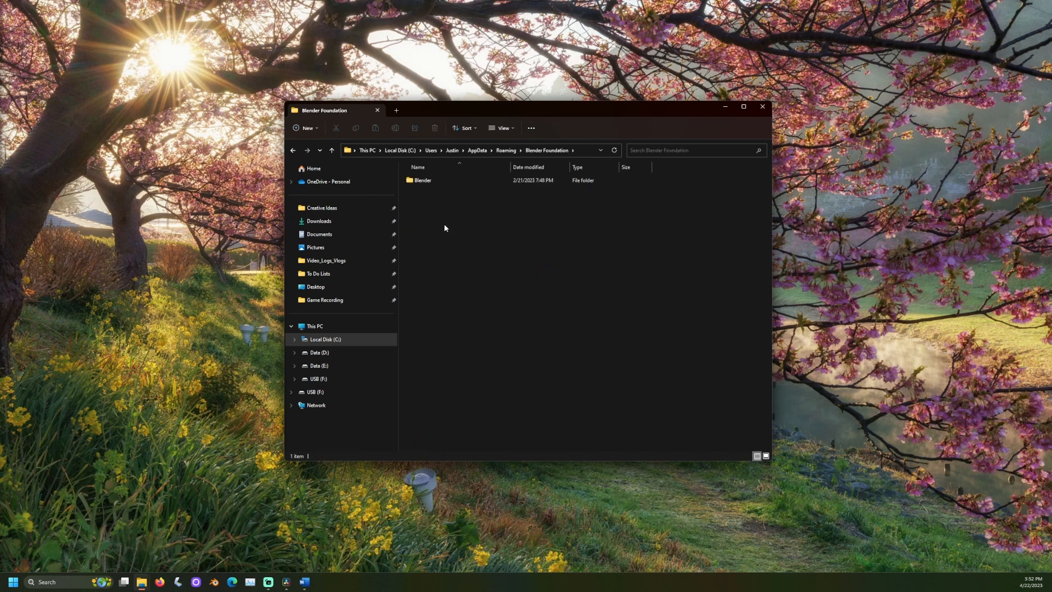
double_click(423, 180)
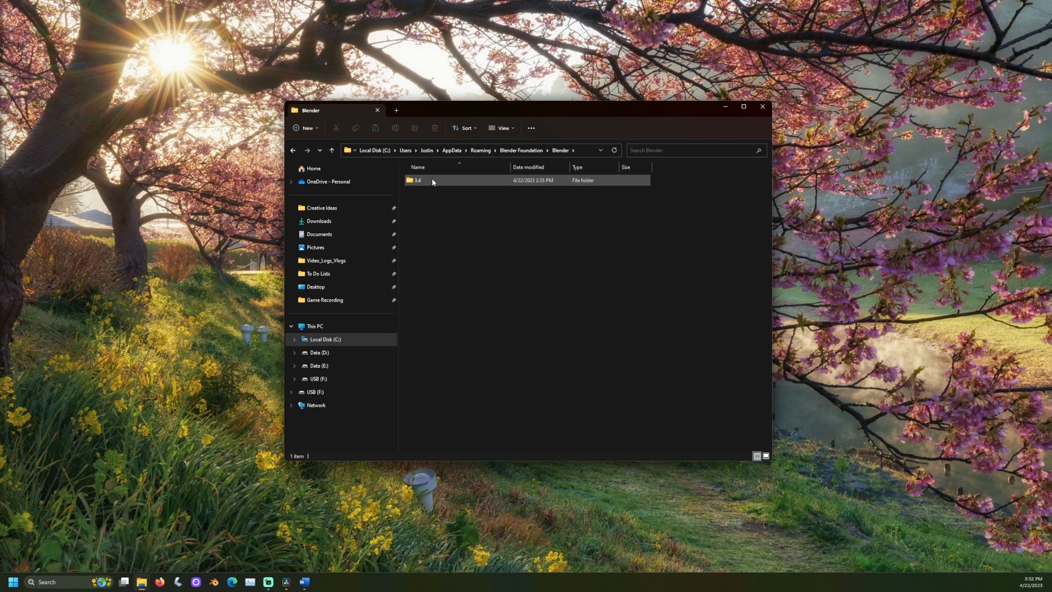
double_click(431, 178)
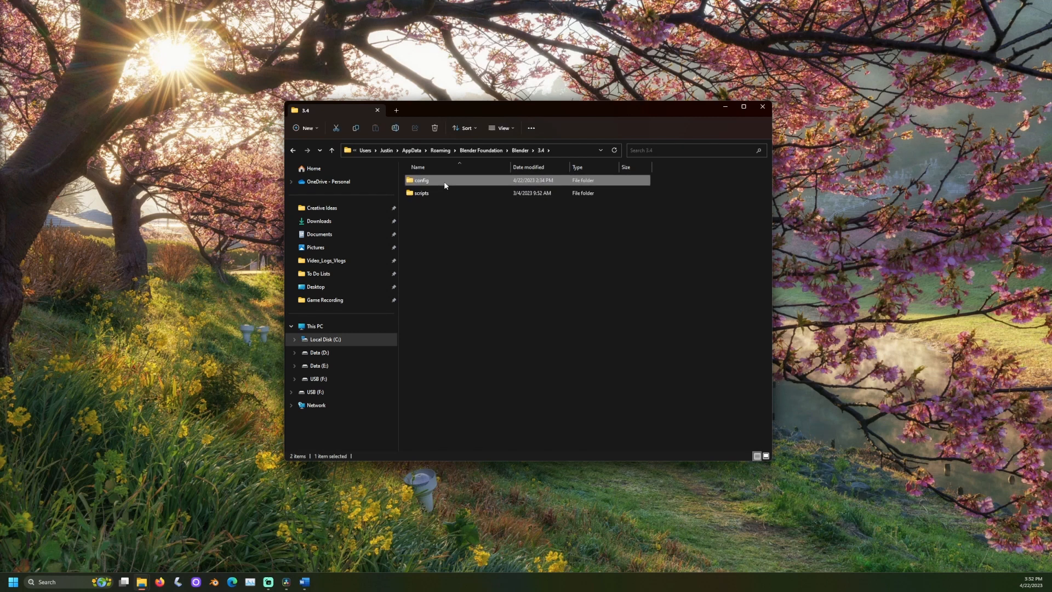
double_click(444, 182)
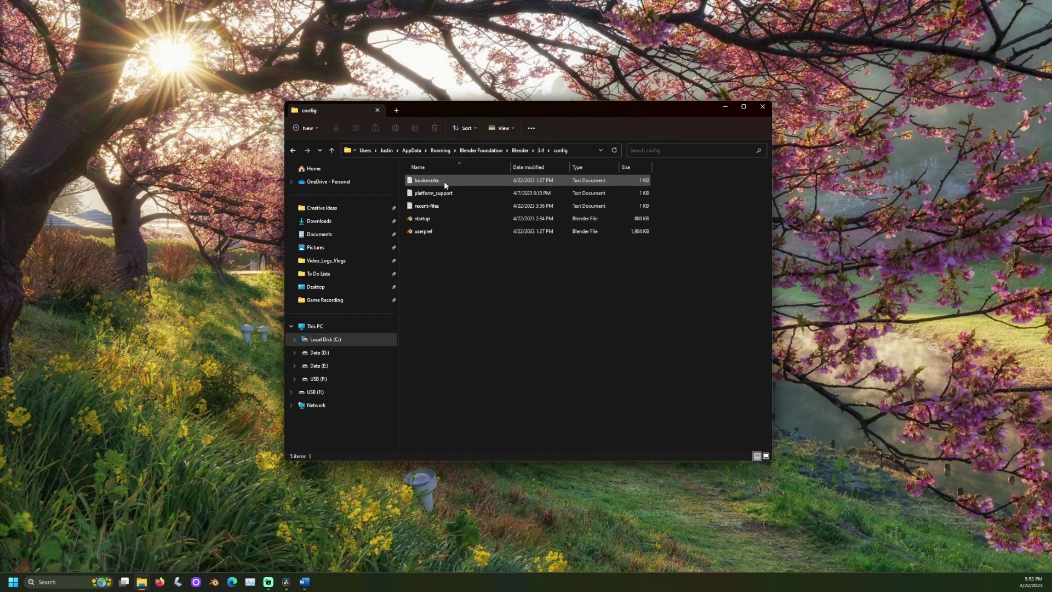
left_click(463, 219)
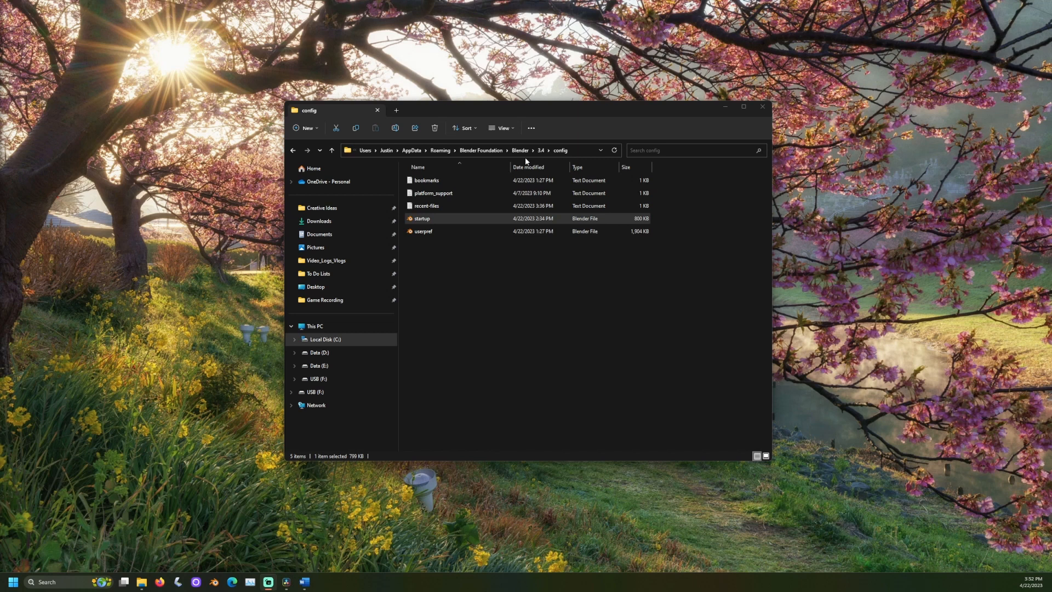
Go back up to the Blender folder and copy the 3.4 settings folder.
left_click(542, 151)
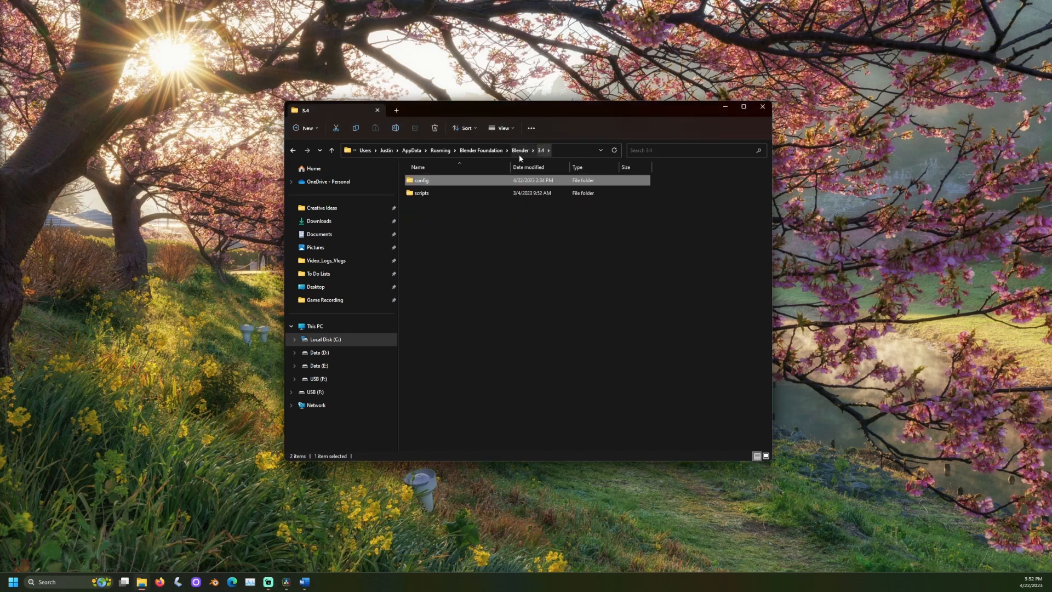
left_click(521, 151)
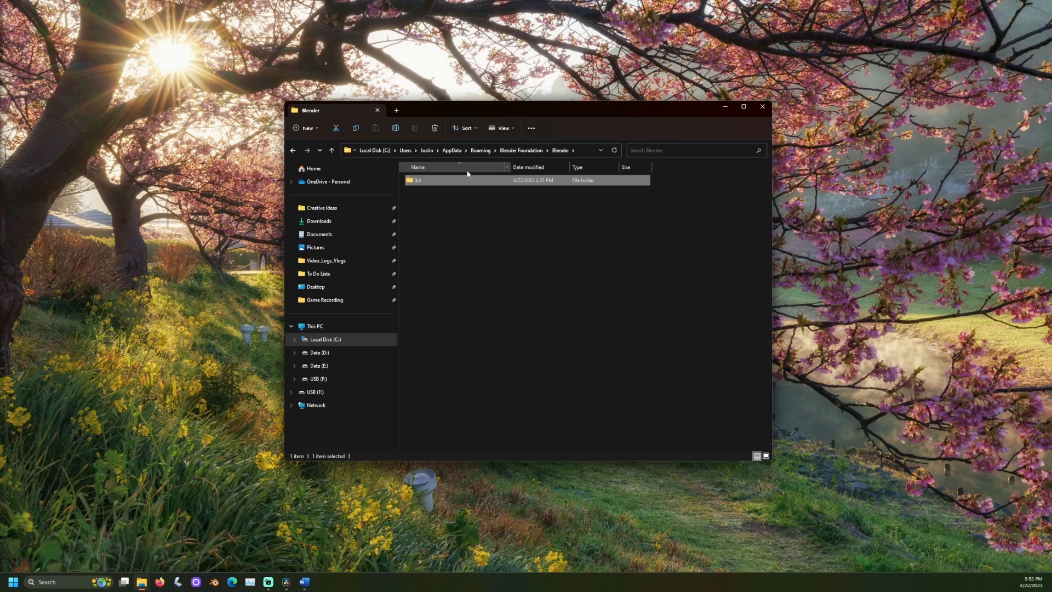
right_click(445, 180)
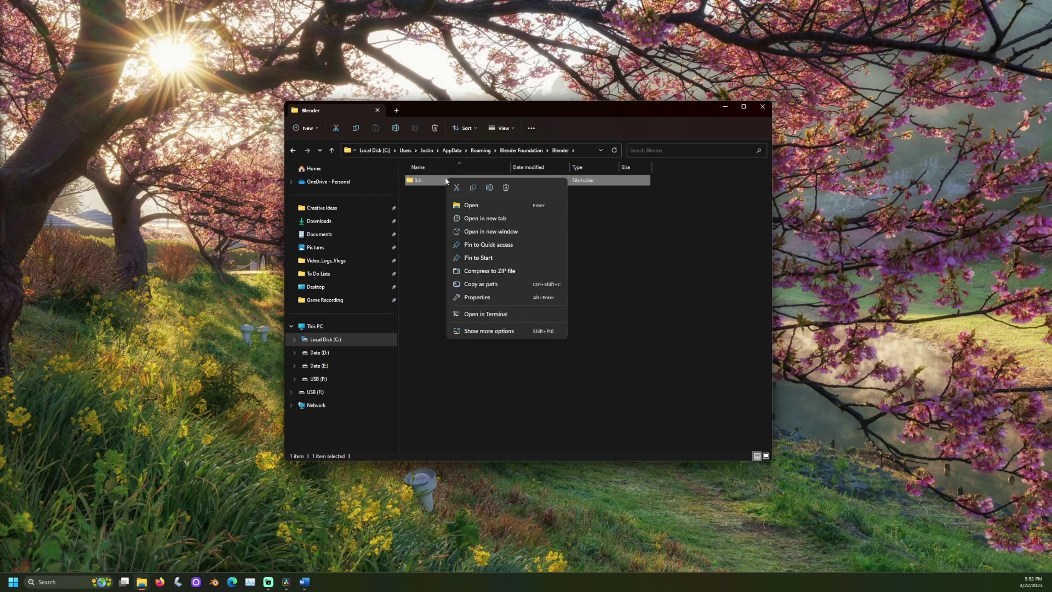
left_click(473, 188)
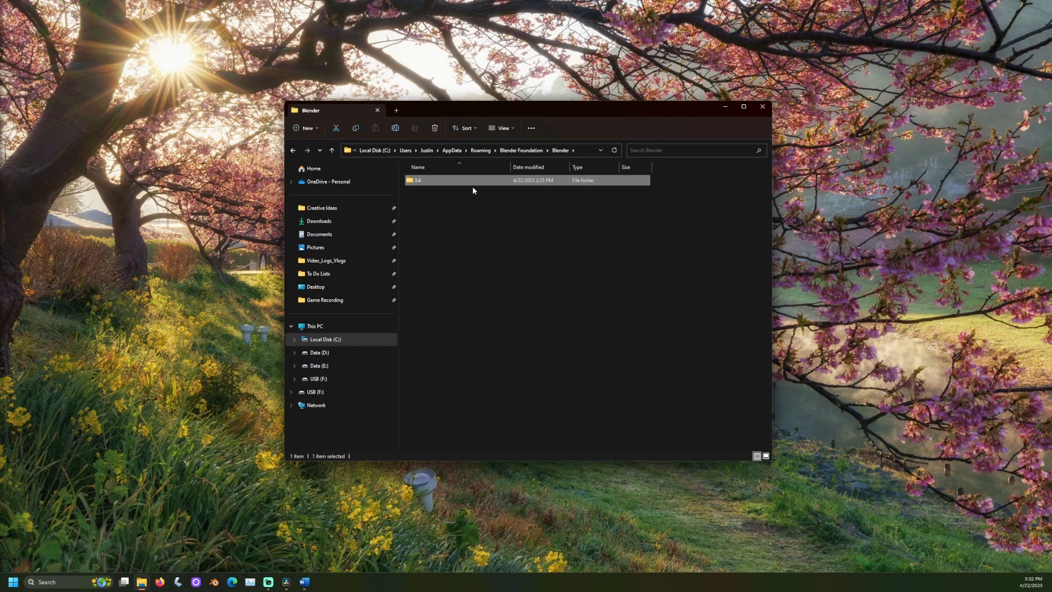
Paste the copied 3.4 folder onto the empty USB (F:) drive.
left_click(312, 392)
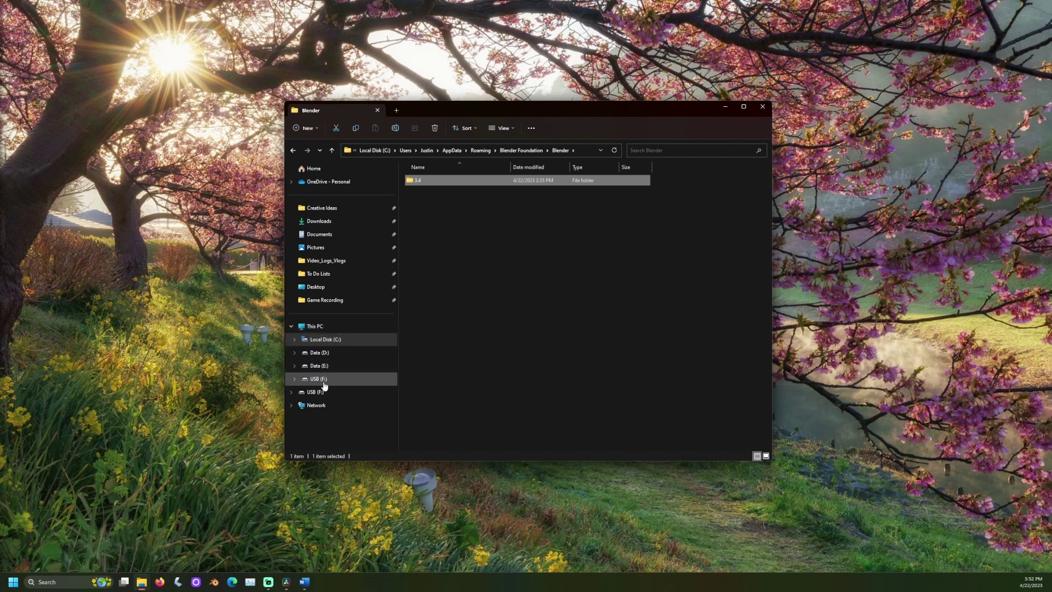
right_click(481, 252)
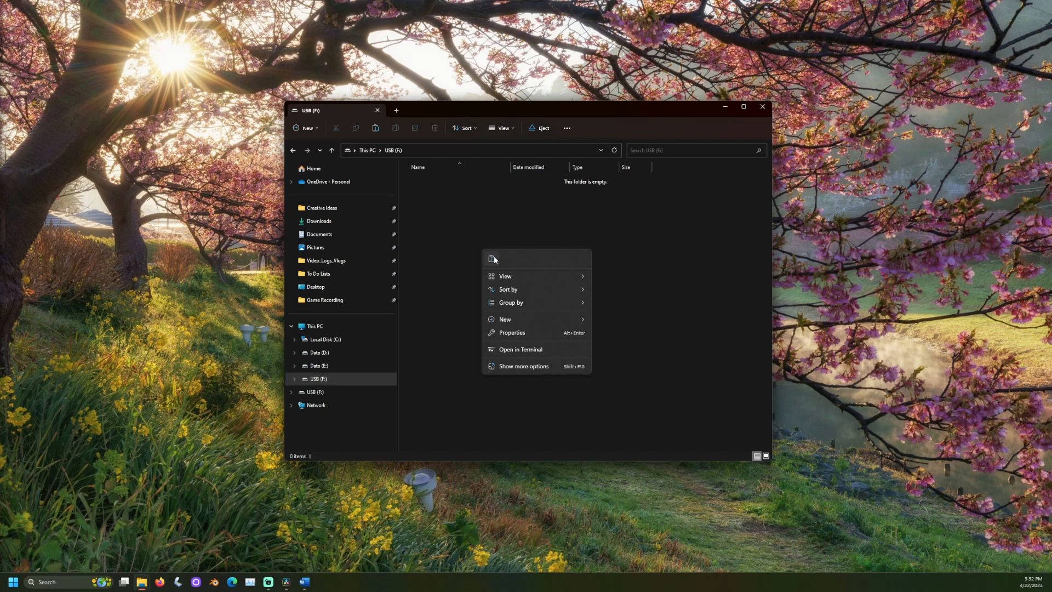
left_click(494, 259)
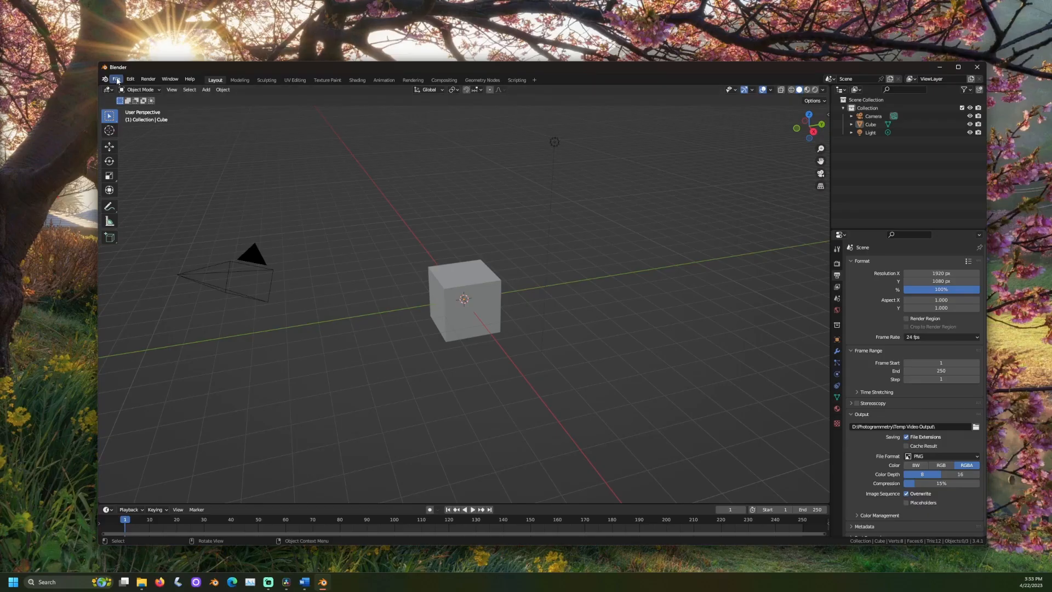
Load Blender's factory settings, resetting the scene to the default cube, camera and light.
left_click(116, 79)
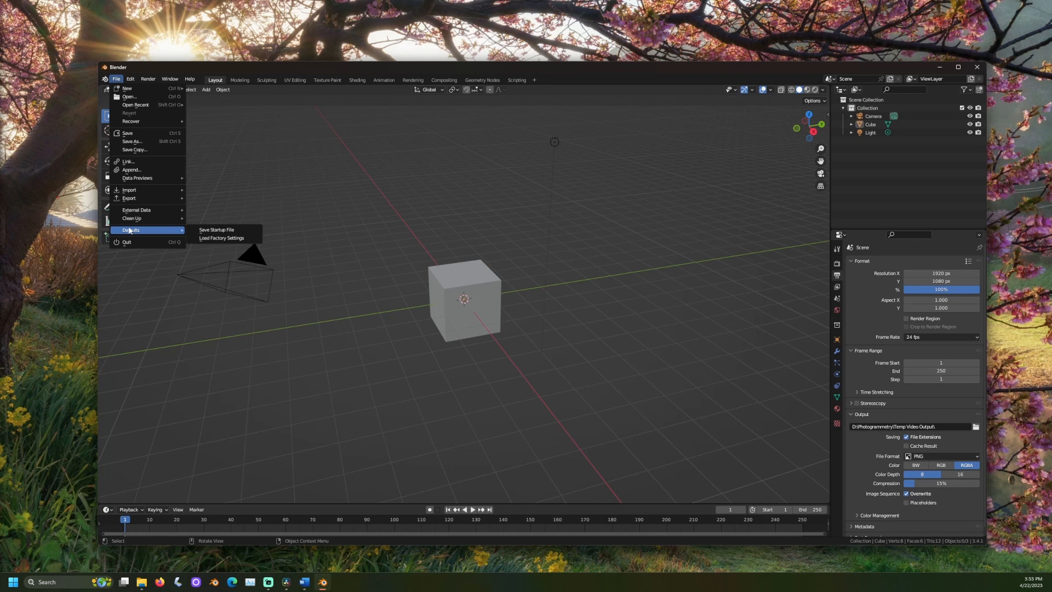
left_click(240, 240)
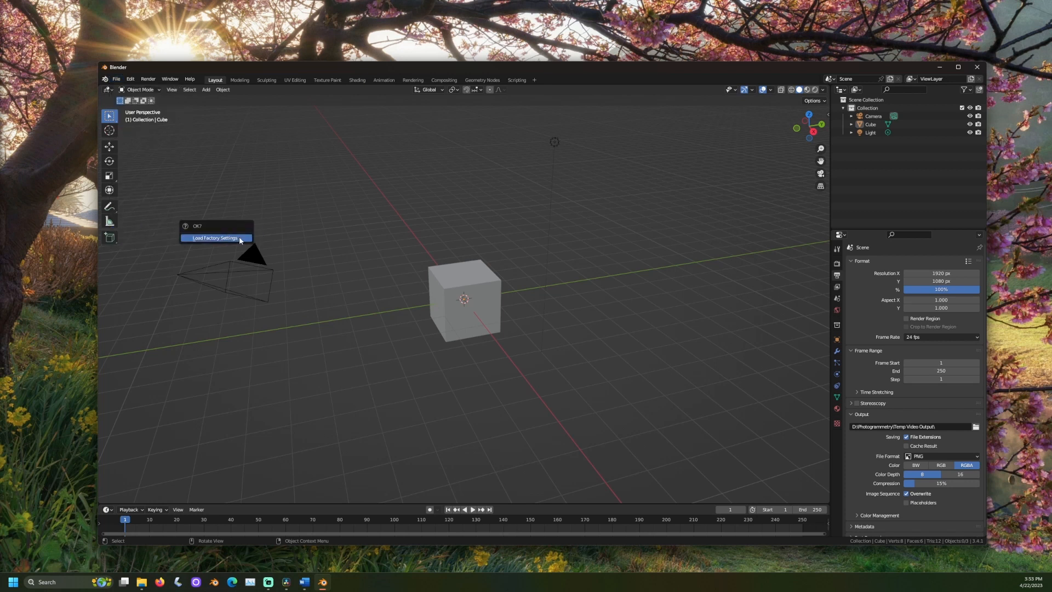
left_click(239, 237)
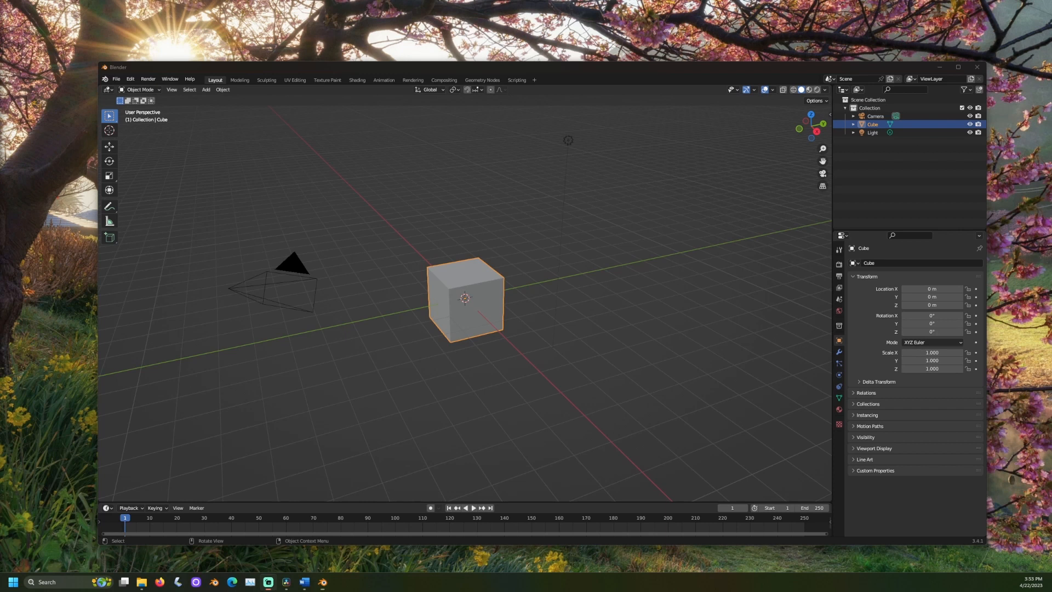
Open startup.blend from the USB (F:) drive's 3.4\config folder in Blender.
left_click(116, 79)
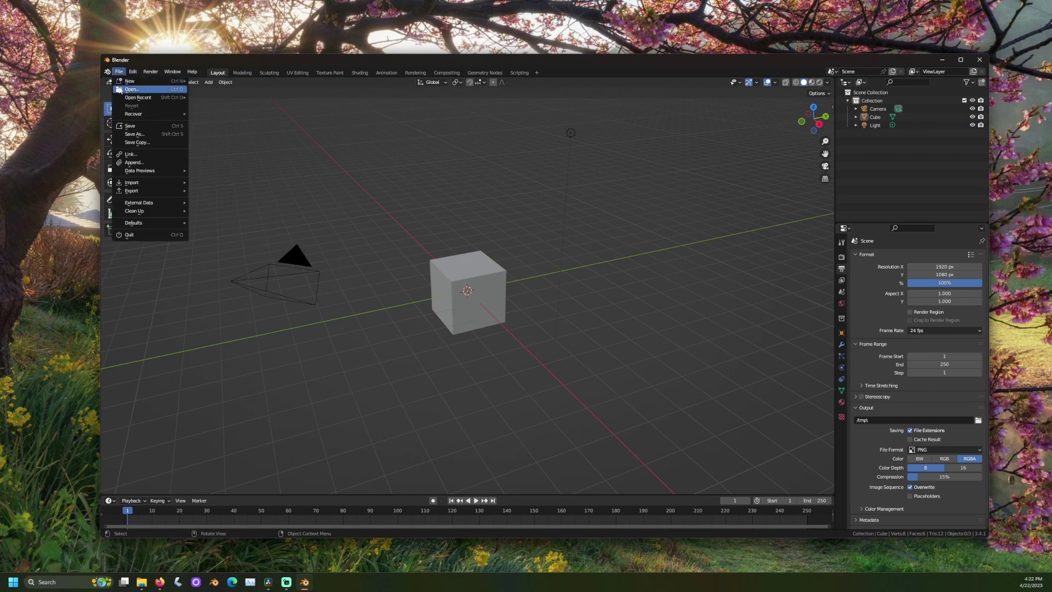
left_click(131, 90)
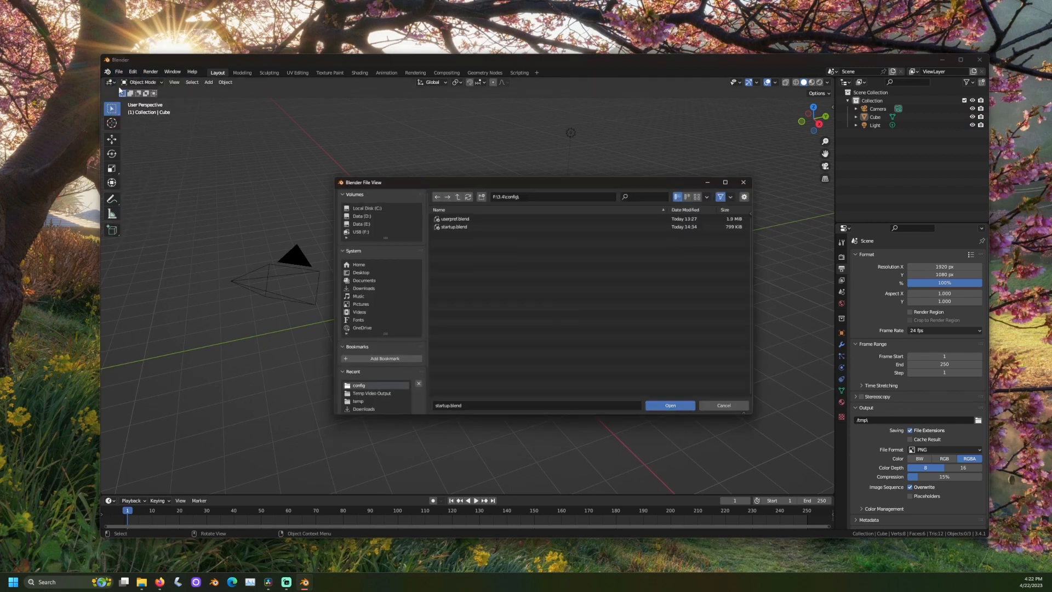
left_click(360, 231)
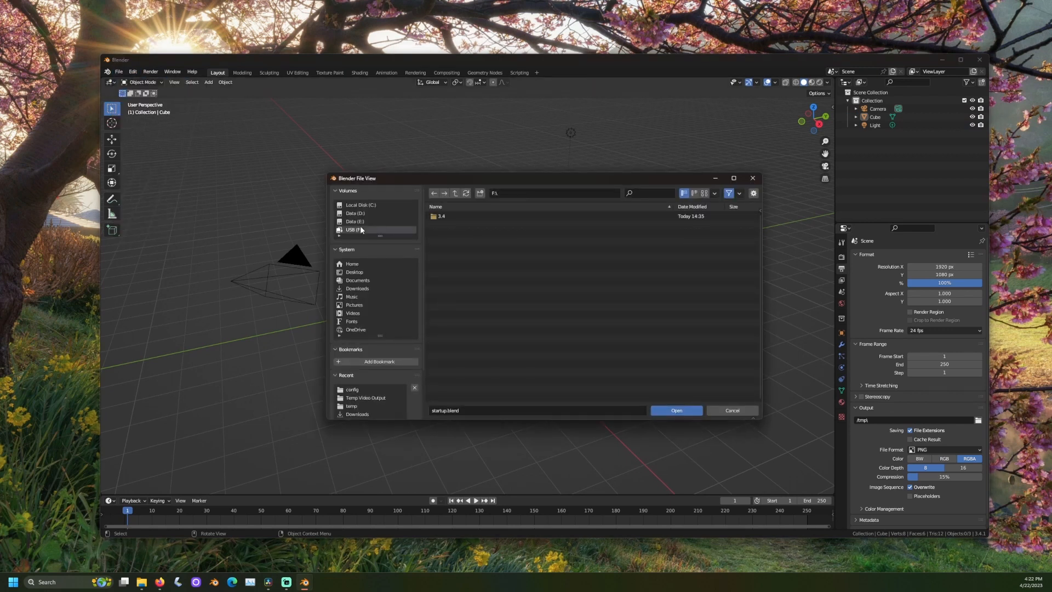
left_click(444, 217)
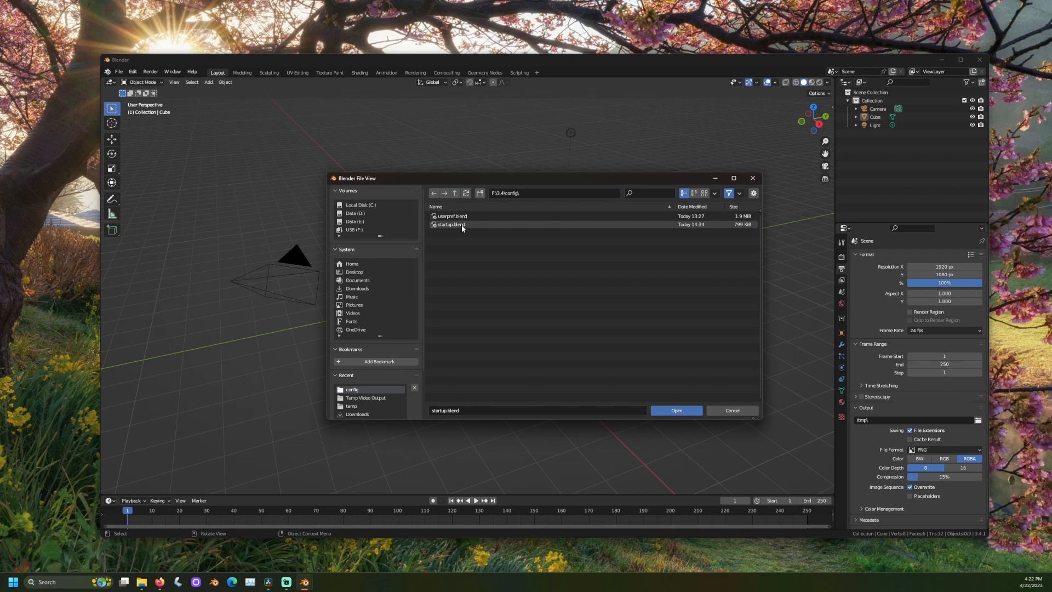
left_click(461, 225)
left_click(676, 410)
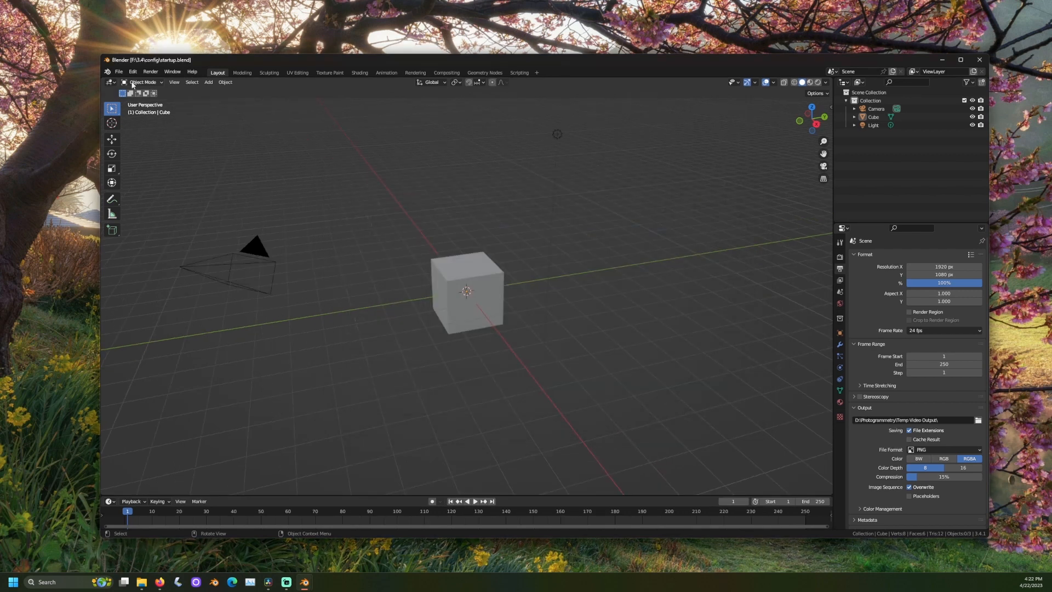
Save the restored scene as Blender's startup file and confirm.
left_click(118, 71)
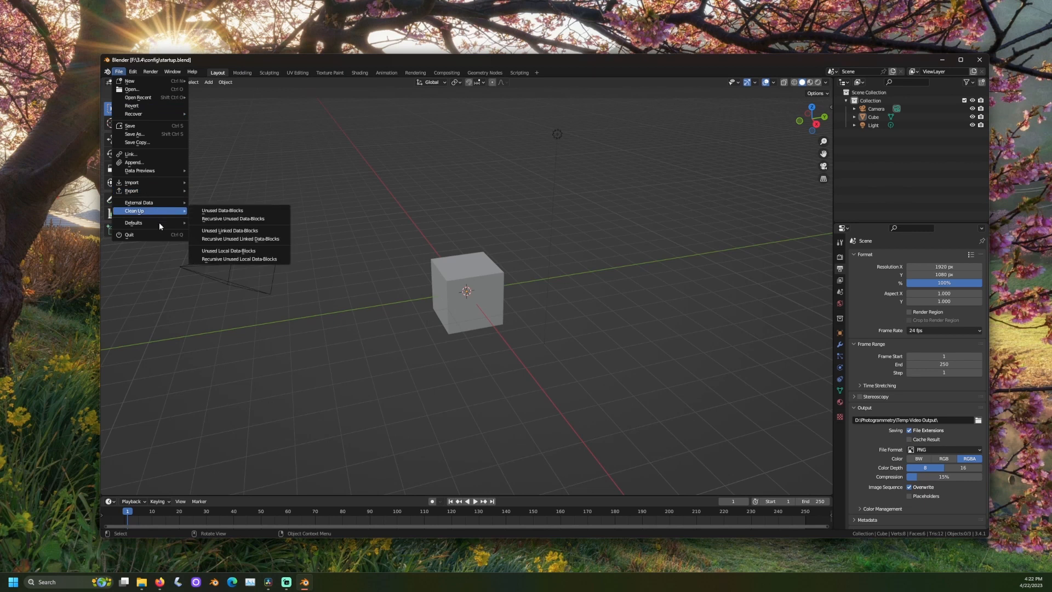
mouse_move(133, 223)
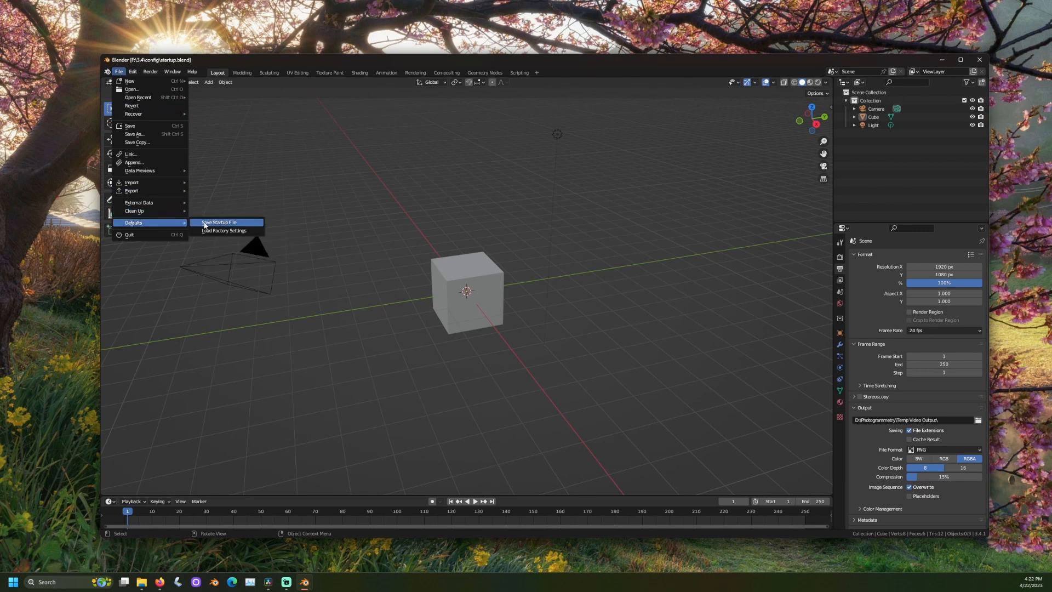
left_click(203, 224)
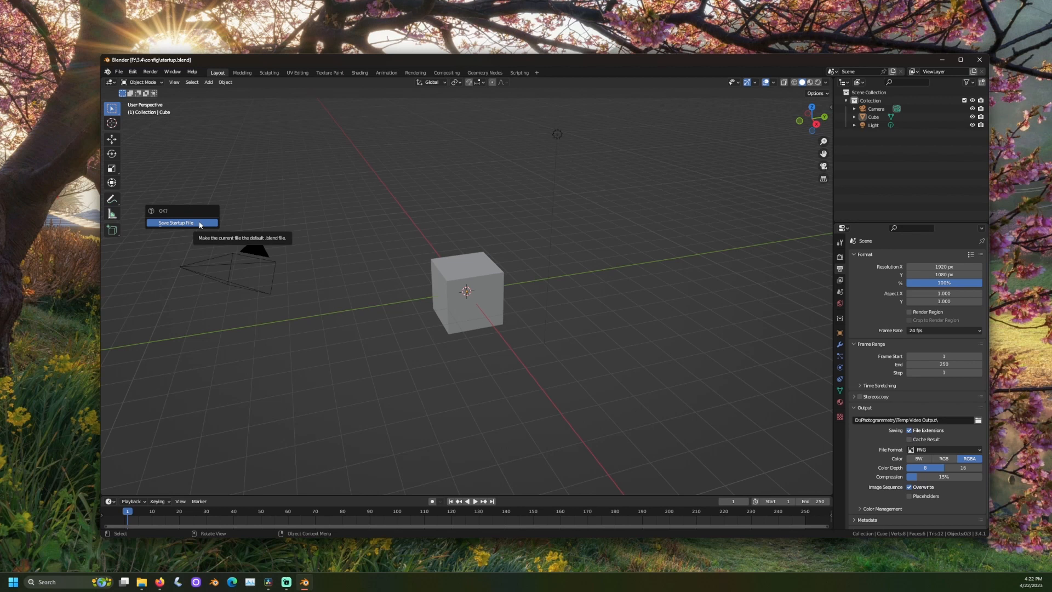
left_click(197, 223)
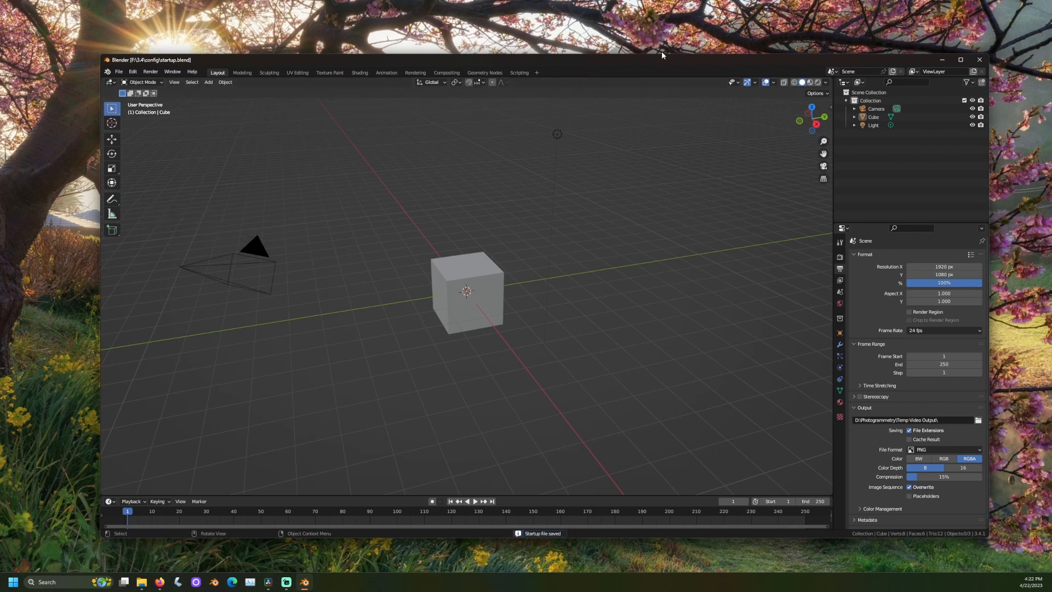
Close and relaunch Blender, float the window and dismiss the splash to show the saved startup scene.
left_click(979, 59)
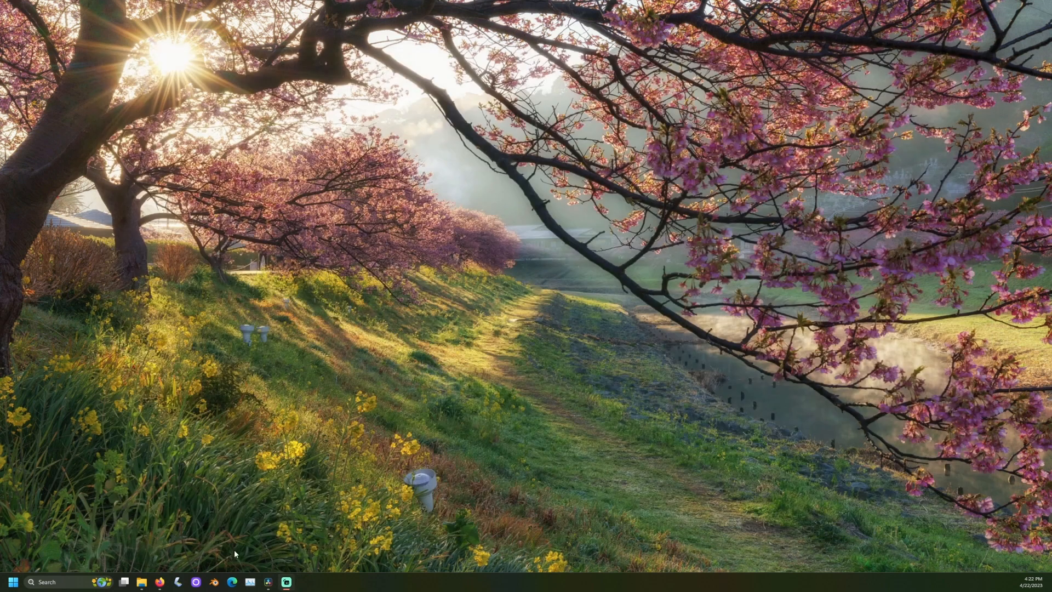
left_click(214, 581)
left_click_drag(576, 4, 539, 55)
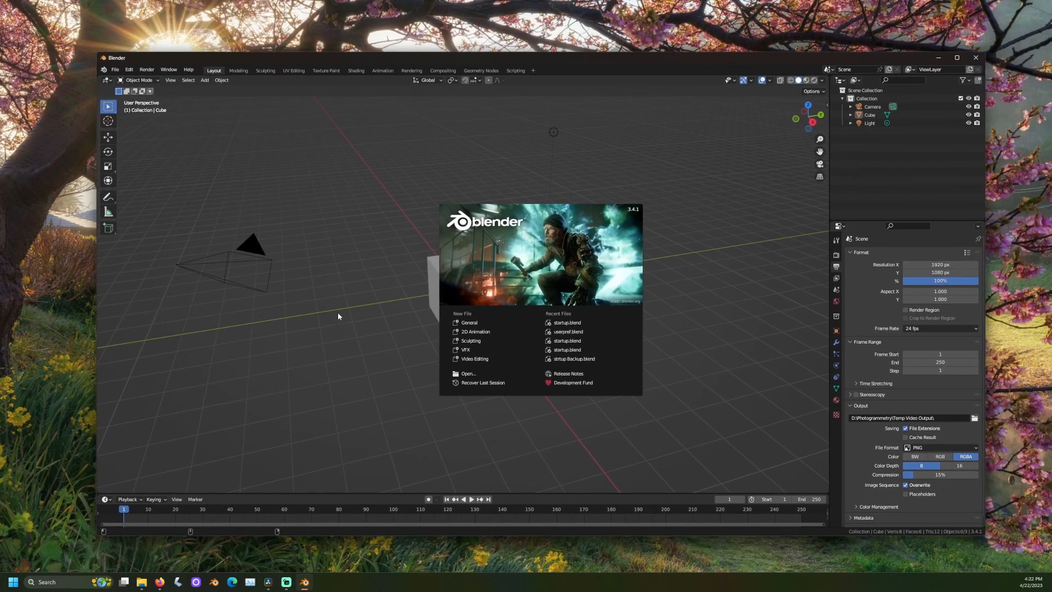
left_click(338, 316)
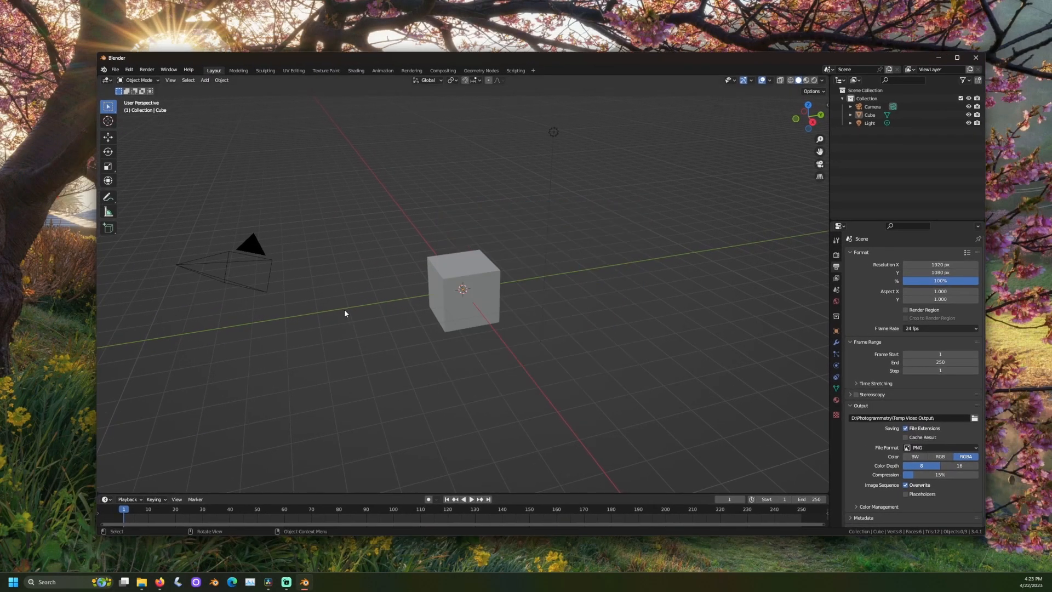